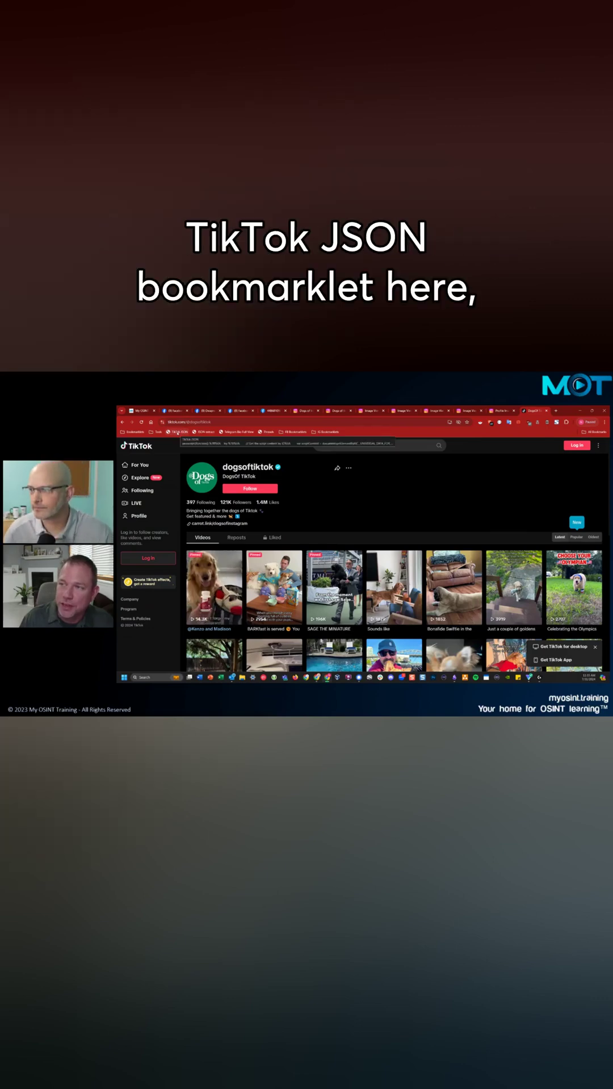
Run the JSON bookmarklet on dogsoftiktok, enlarge the User Details popup, and zoom in twice
{"action": "left_click", "coordinate": [179, 432]}
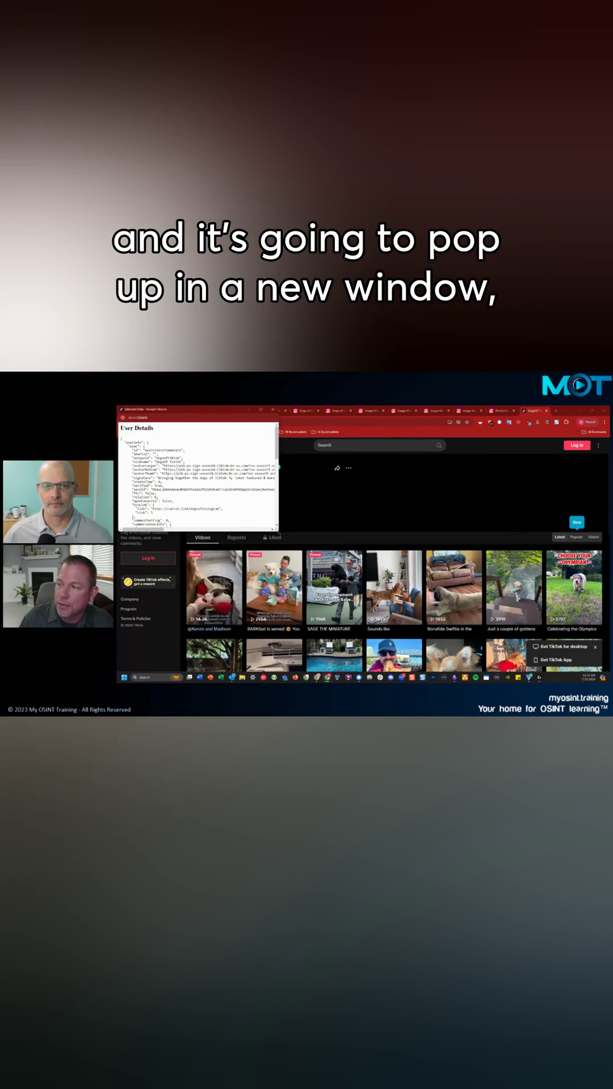
{"action": "left_click_drag", "start_coordinate": [277, 532], "coordinate": [554, 659]}
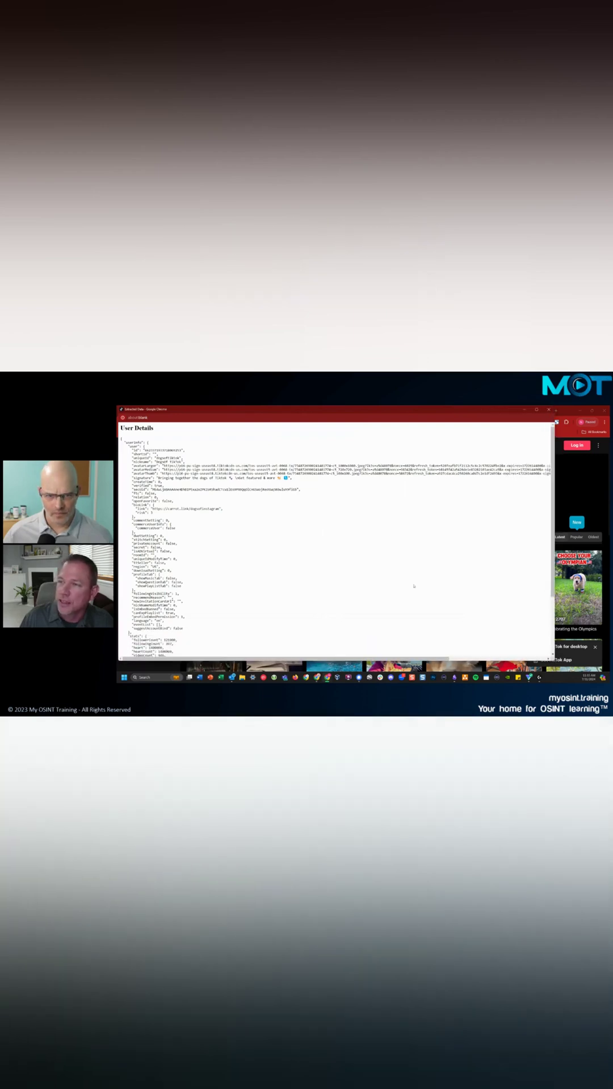
{"action": "key", "text": "ctrl+plus"}
{"action": "key", "text": "ctrl+plus"}
{"action": "key", "text": "ctrl+plus"}
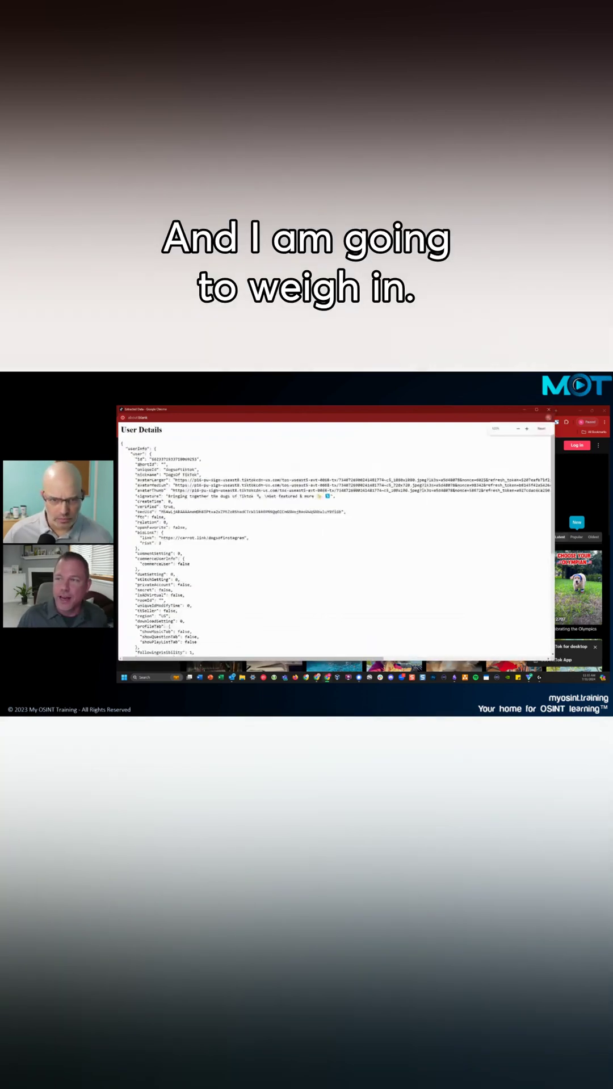
{"action": "key", "text": "ctrl+plus"}
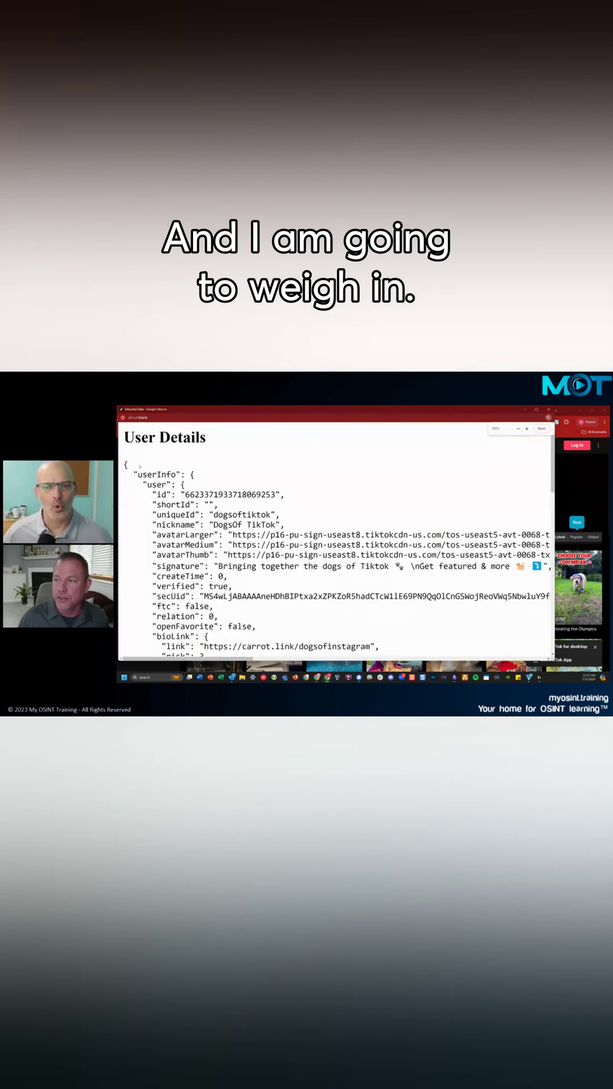
{"action": "scroll", "coordinate": [255, 553], "scroll_direction": "down", "scroll_amount": 1}
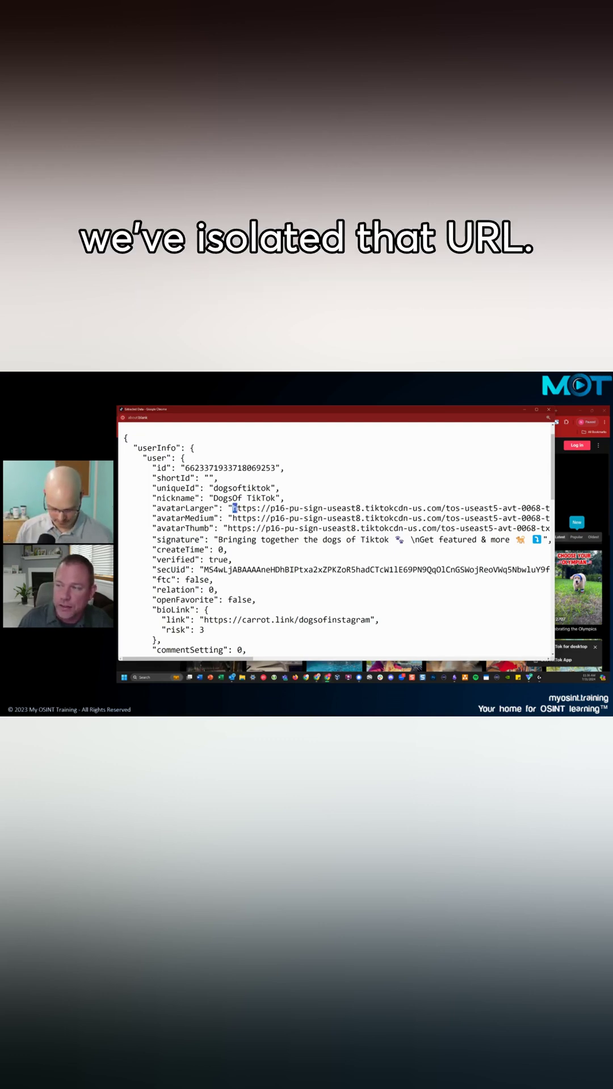
Highlight the avatarLarger profile-image URL in the User Details JSON
{"action": "left_click_drag", "start_coordinate": [231, 508], "coordinate": [513, 508]}
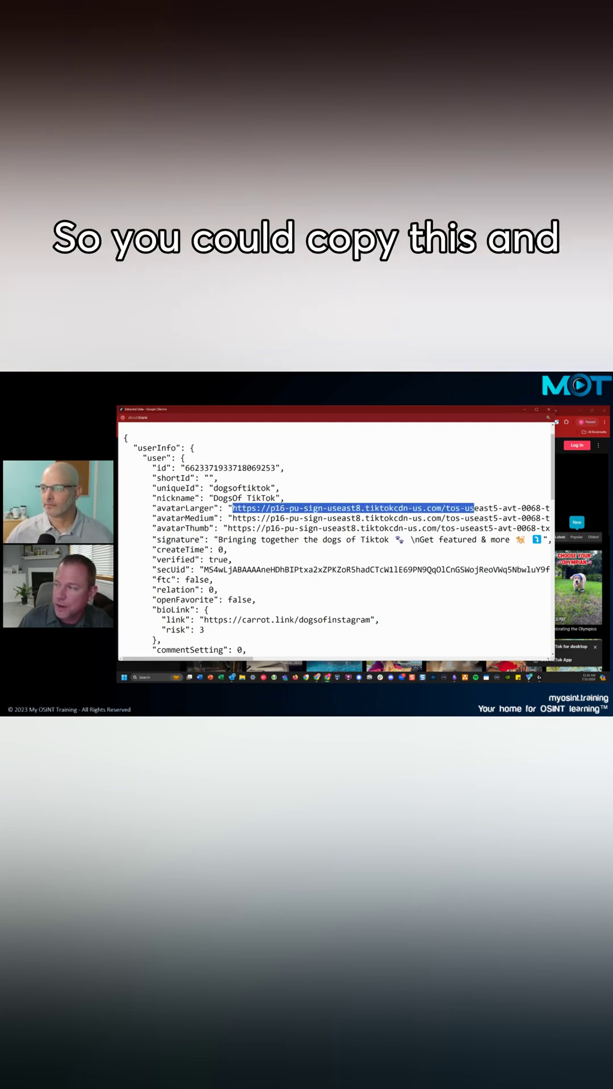